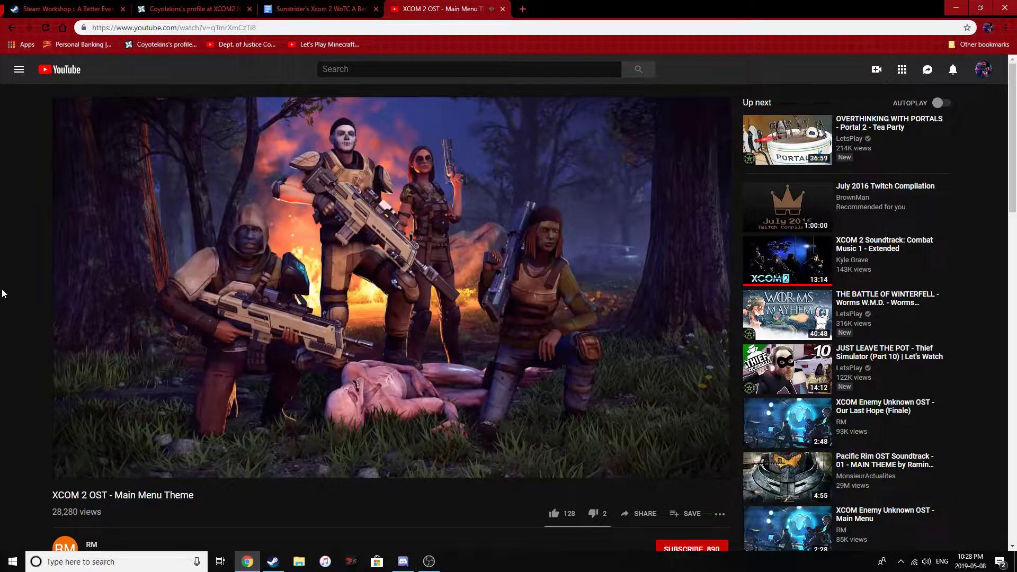
Step: Dismiss the video's options menu and return to the A Better Everything collection tab
right_click(197, 246)
left_click(23, 232)
left_click(29, 10)
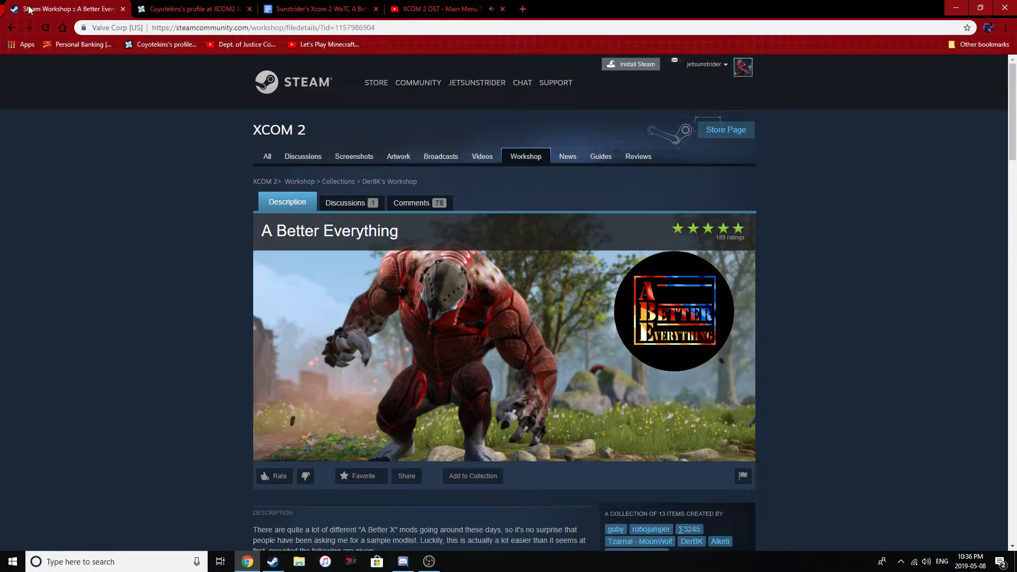
Step: Scroll down to the Items (13) list, which starts with A Better ADVENT: War of the Chosen
scroll(151, 310, "down", 15)
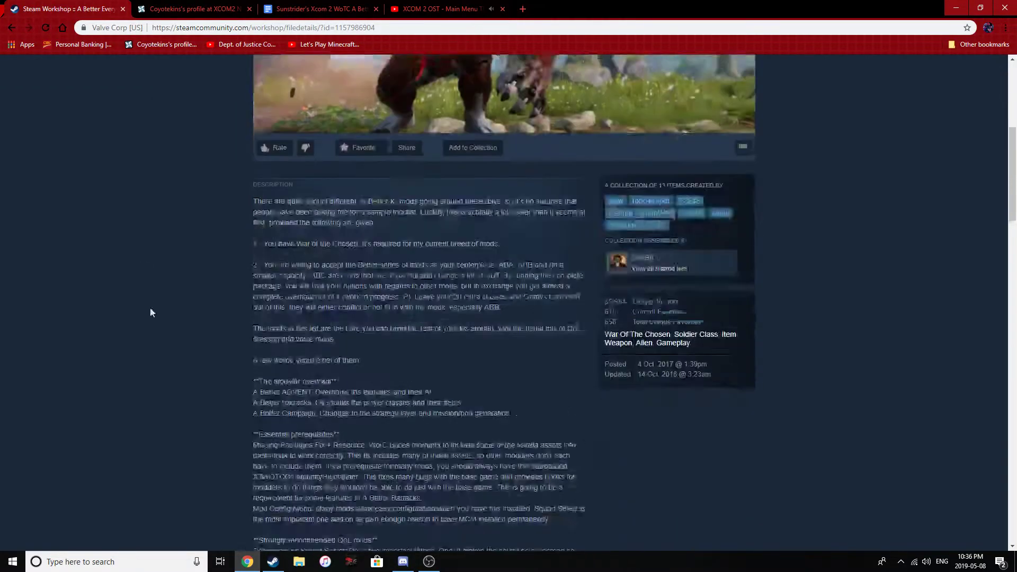
scroll(152, 314, "down", 5)
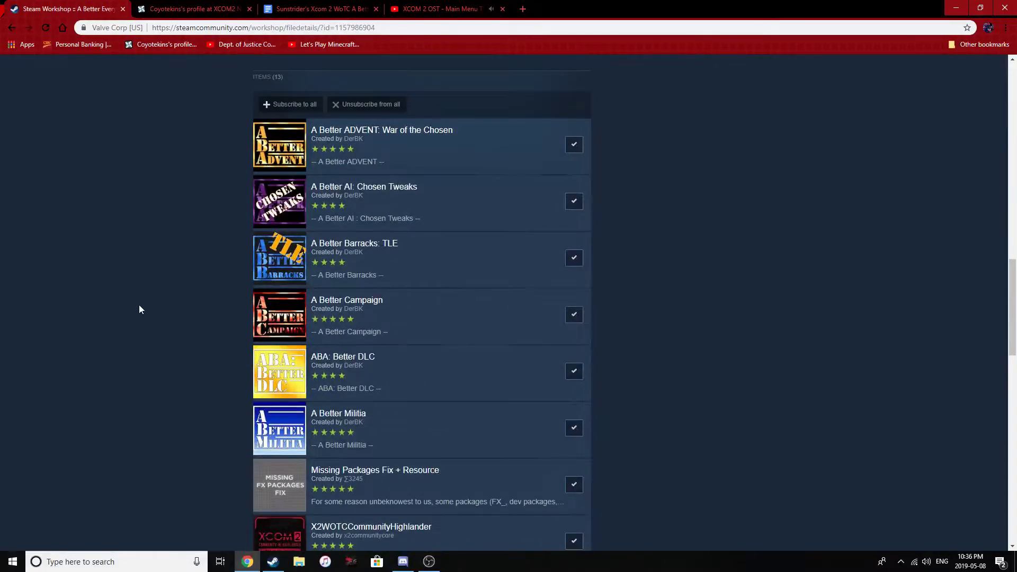
scroll(133, 307, "down", 2)
scroll(133, 305, "up", 2)
Step: Read the final A Better Campaign PLUS note, then scroll back down to the mod list
scroll(220, 346, "down", 1)
scroll(220, 346, "up", 5)
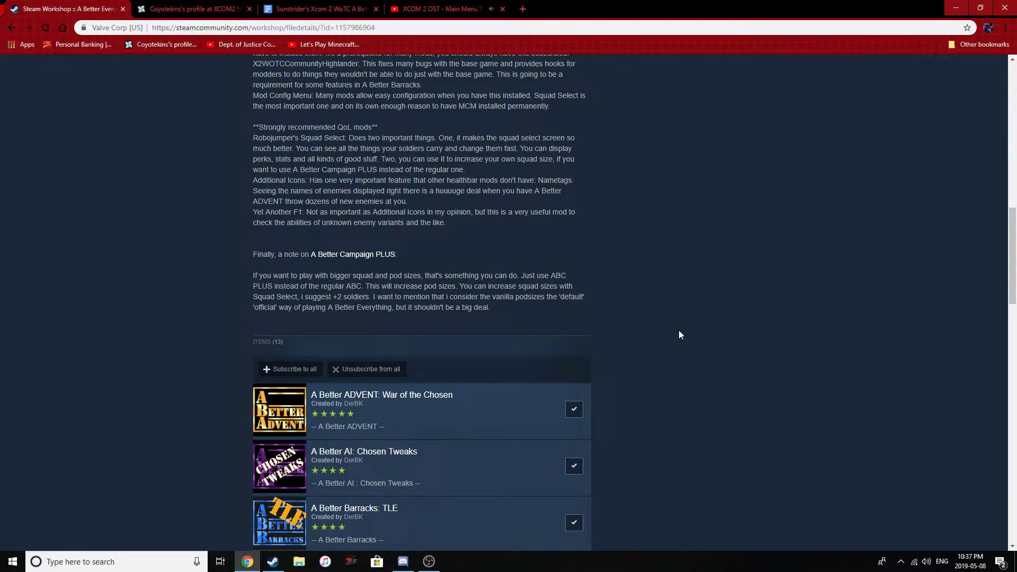
scroll(672, 333, "down", 3)
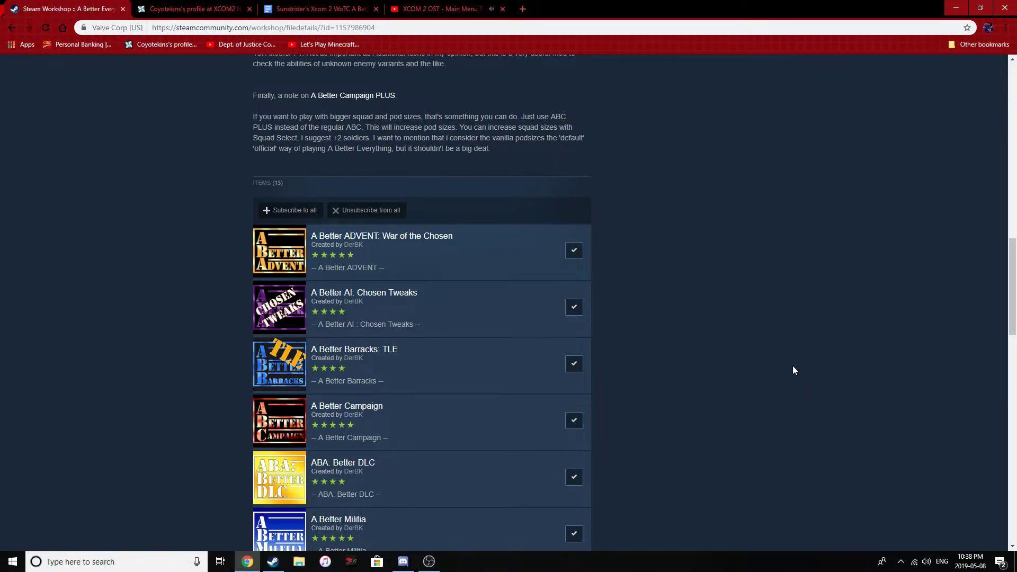
mouse_move(265, 421)
Step: Scroll through all 13 items to New Promotion Screen by Default, then back up to the title
scroll(193, 391, "down", 1)
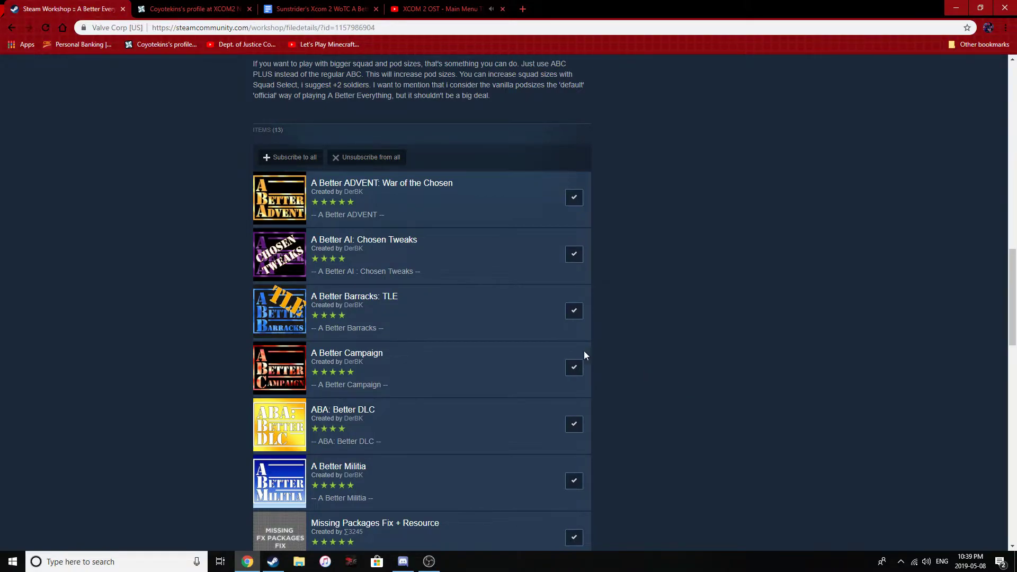
mouse_move(417, 195)
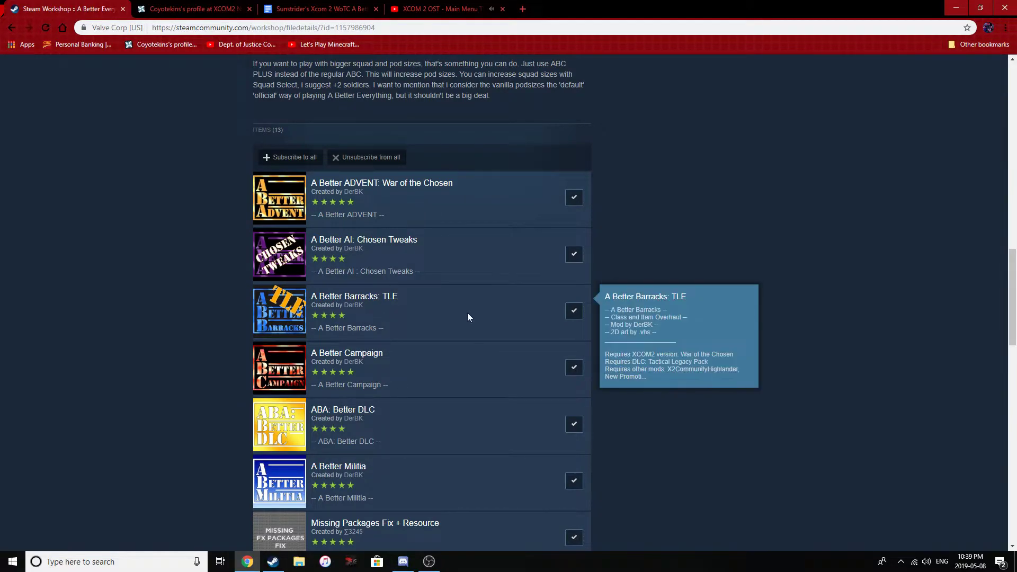
scroll(678, 379, "down", 4)
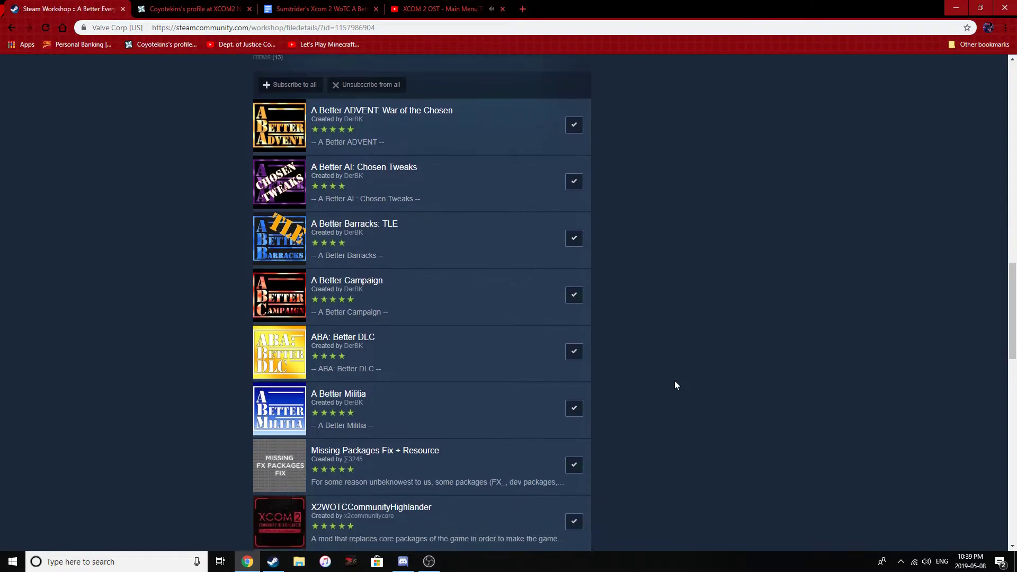
scroll(583, 392, "down", 4)
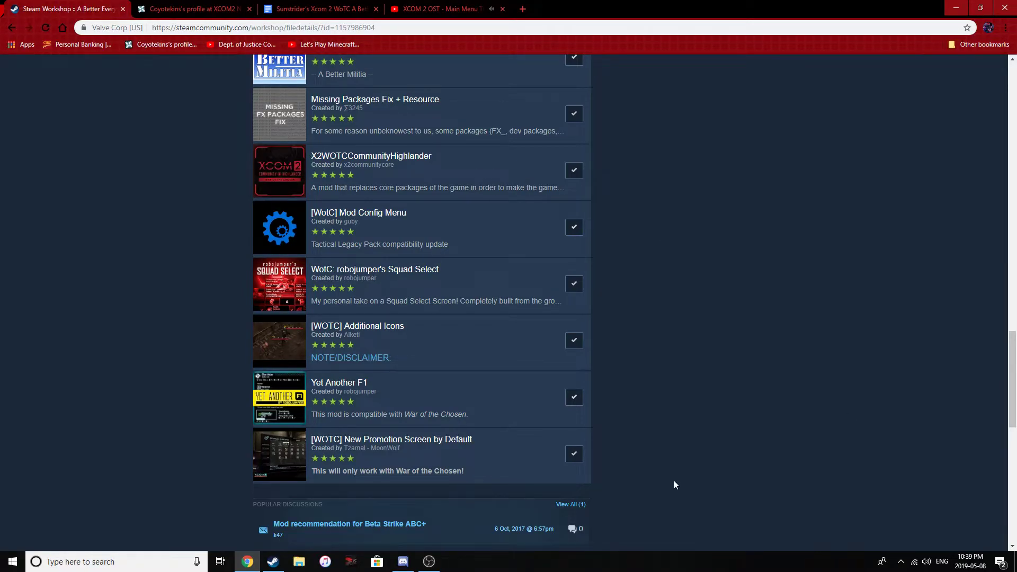
scroll(676, 482, "down", 4)
scroll(677, 479, "up", 5)
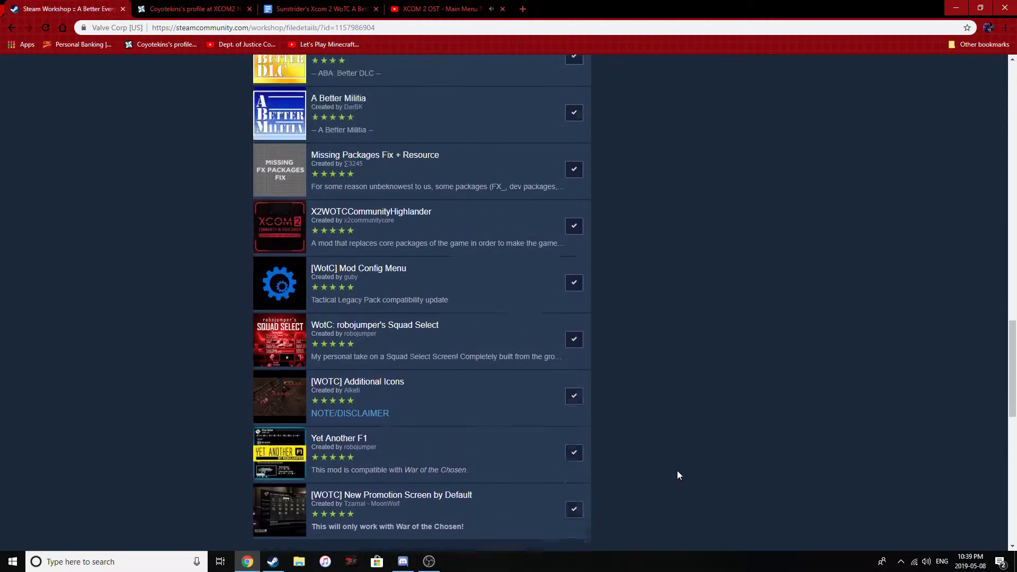
scroll(676, 470, "up", 8)
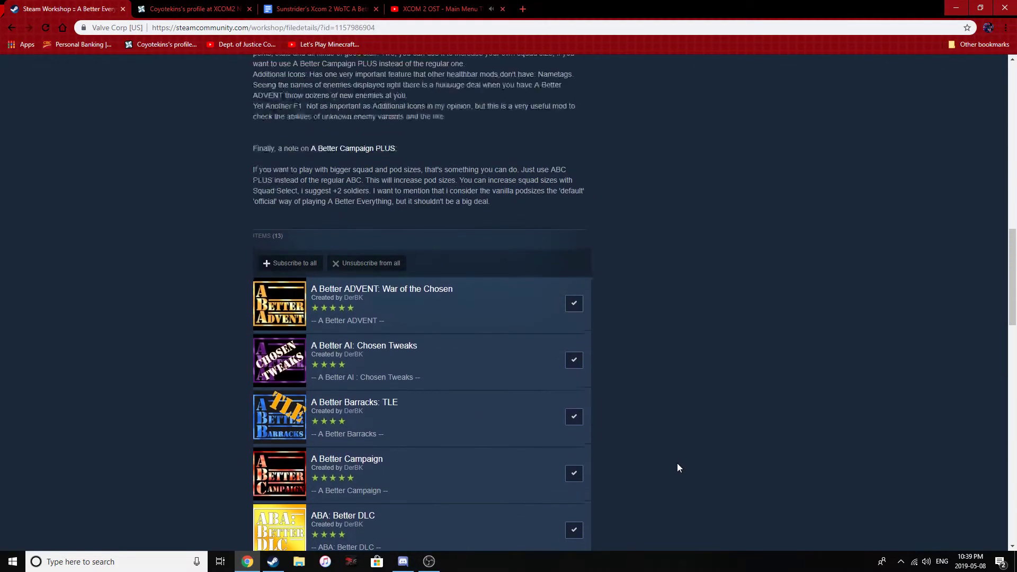
scroll(678, 468, "up", 10)
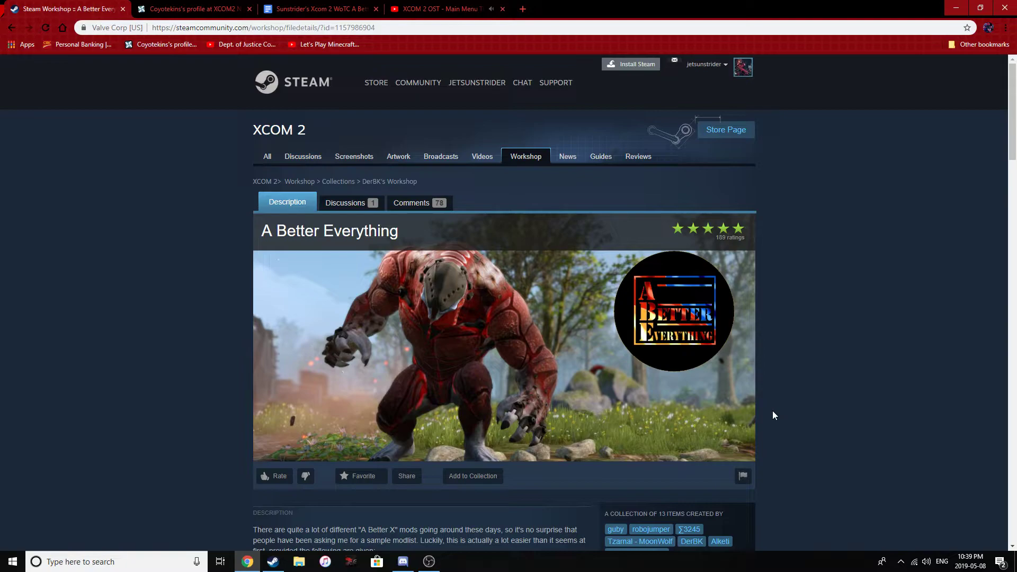
scroll(772, 411, "down", 3)
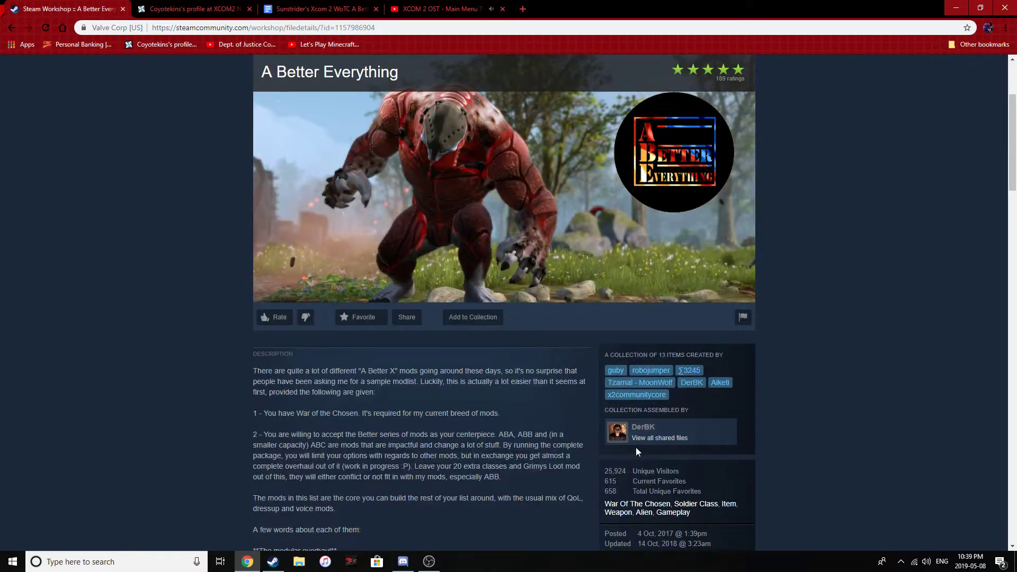
mouse_move(640, 441)
scroll(532, 281, "up", 3)
scroll(450, 291, "down", 3)
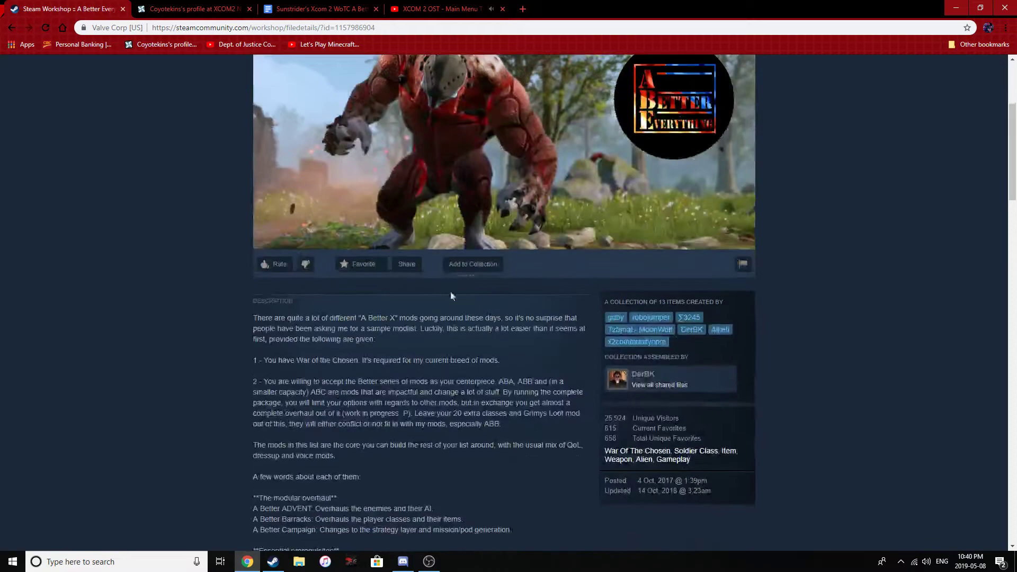
scroll(243, 147, "up", 3)
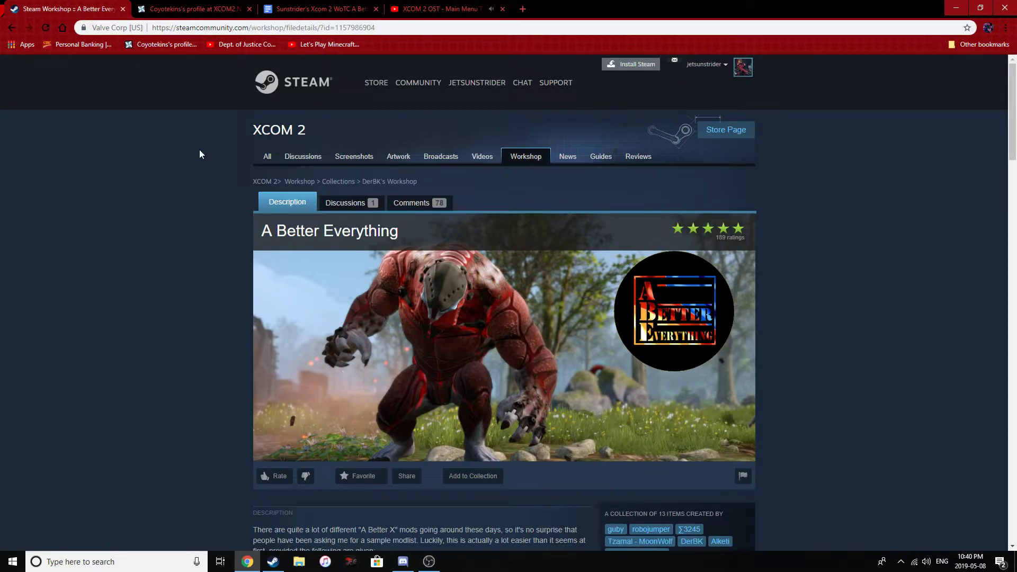
Step: Open the mod author's Nexus profile and scroll to their five XCOM 2 user files
left_click(197, 6)
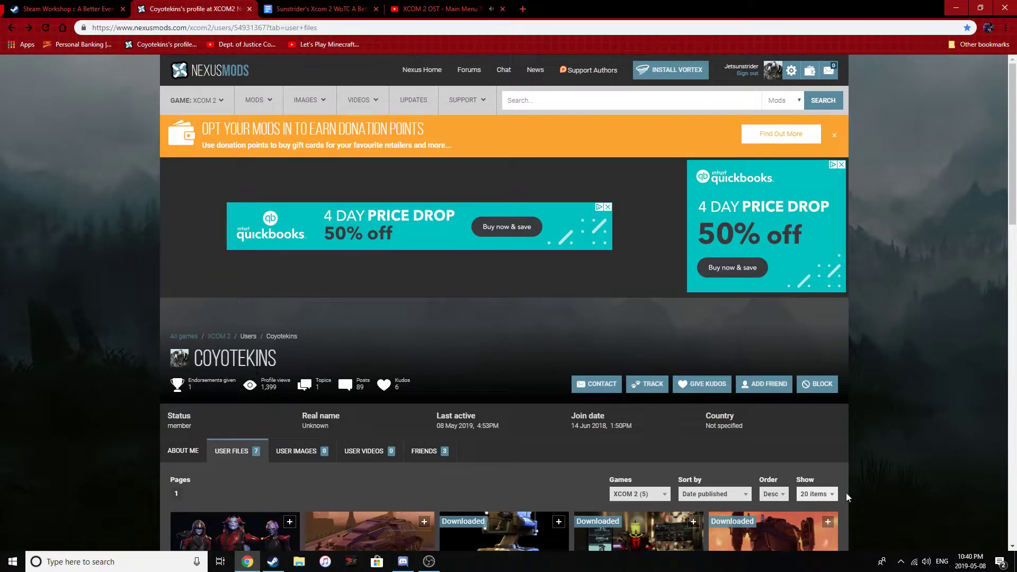
scroll(945, 370, "down", 5)
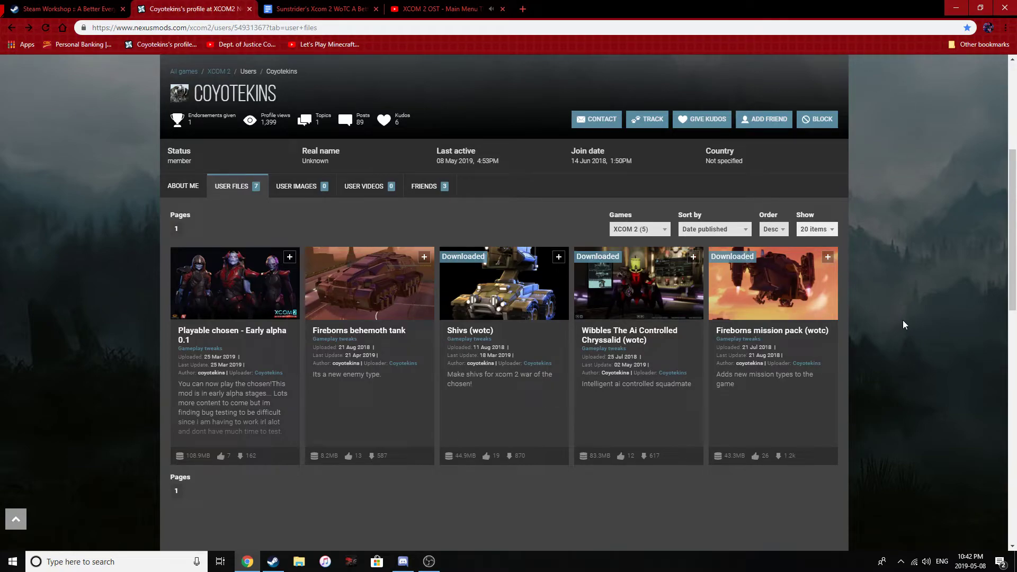
Step: Switch to the A Better Everything Modlist document and scroll down to its Enemies section
key("ctrl+Tab")
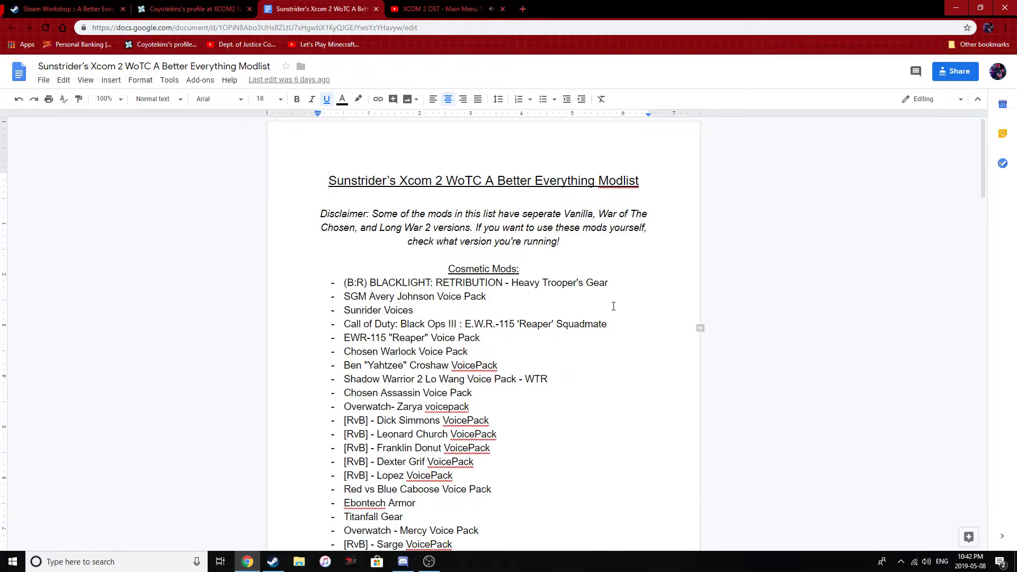
scroll(586, 287, "down", 1)
scroll(587, 286, "down", 12)
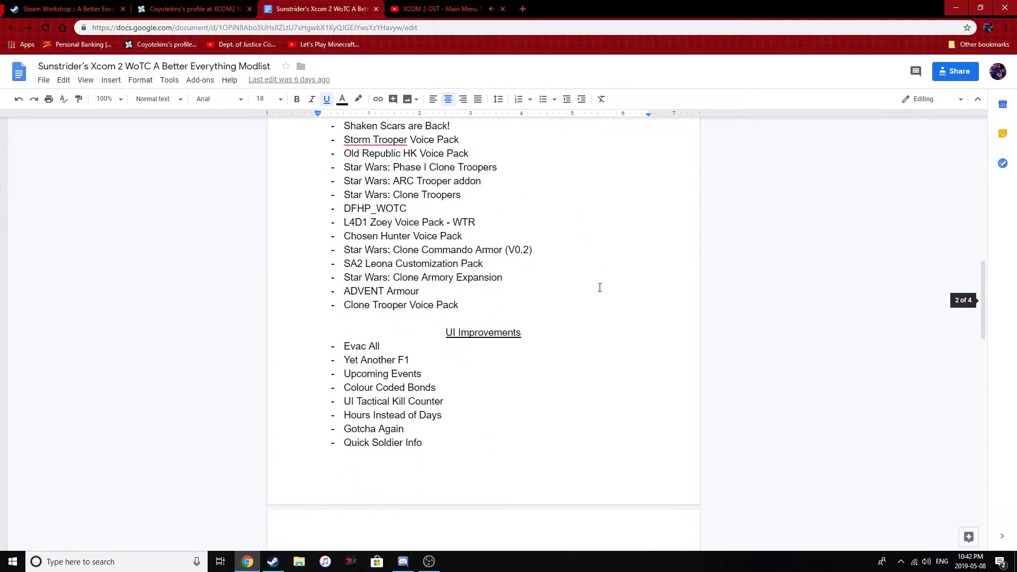
scroll(411, 427, "down", 6)
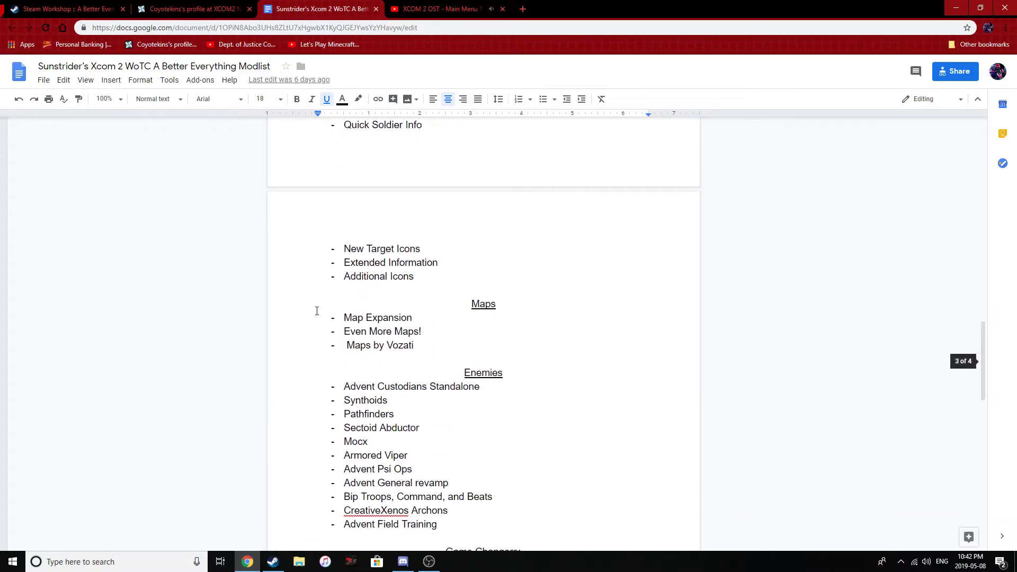
scroll(456, 362, "down", 2)
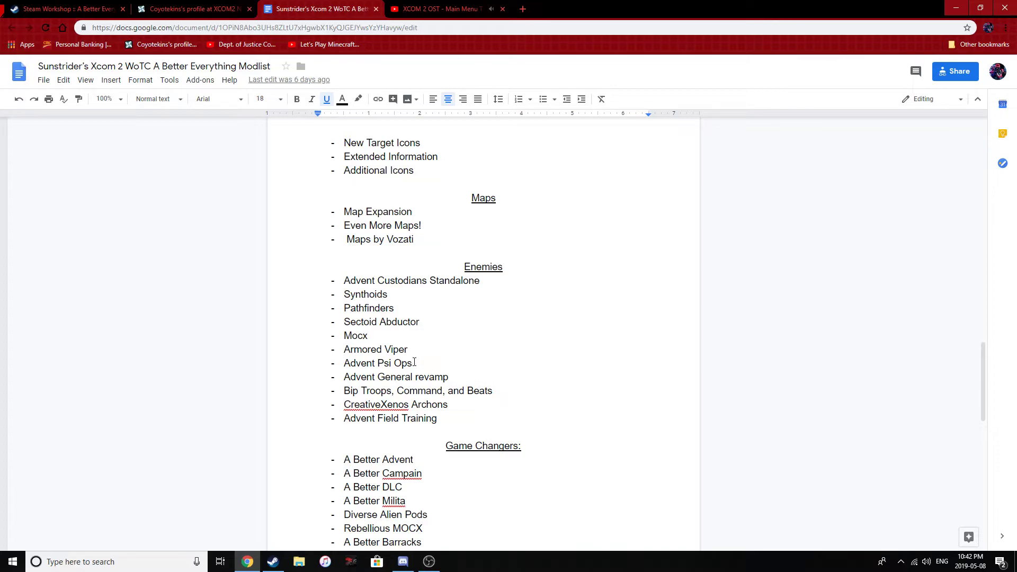
Step: Highlight the Sectoid Abductor, Mocx, Armored Viper, Enemies heading and Advent Custodians lines, then deselect
left_click_drag(413, 351, 344, 320)
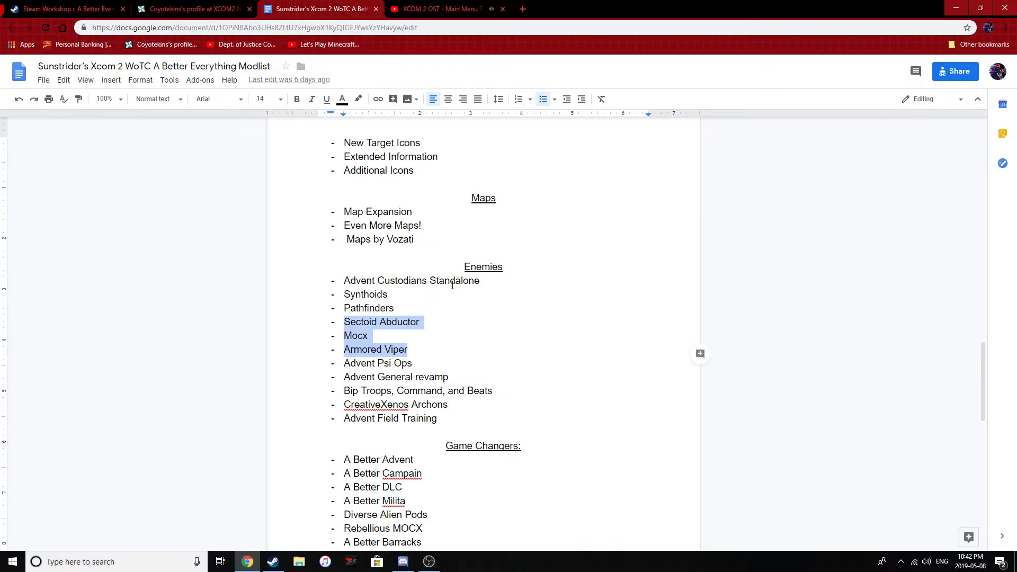
left_click_drag(474, 279, 483, 256)
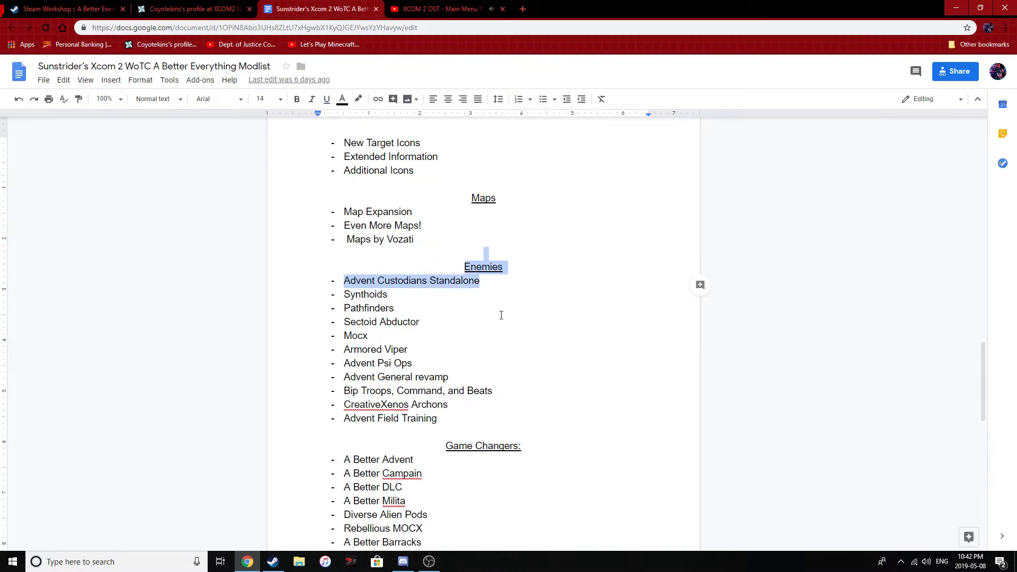
left_click(499, 313)
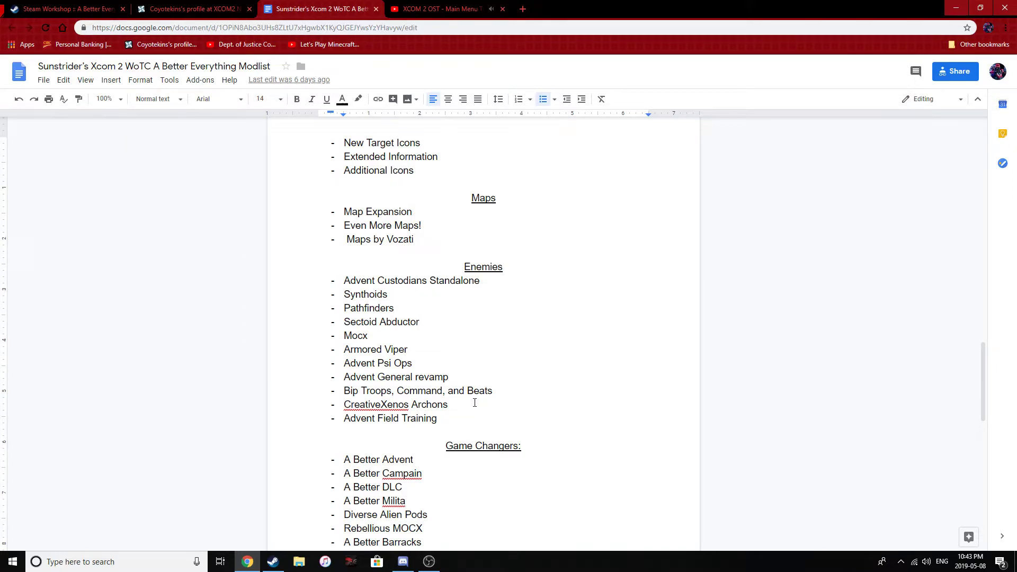
left_click(447, 418)
left_click(375, 418)
key("Return")
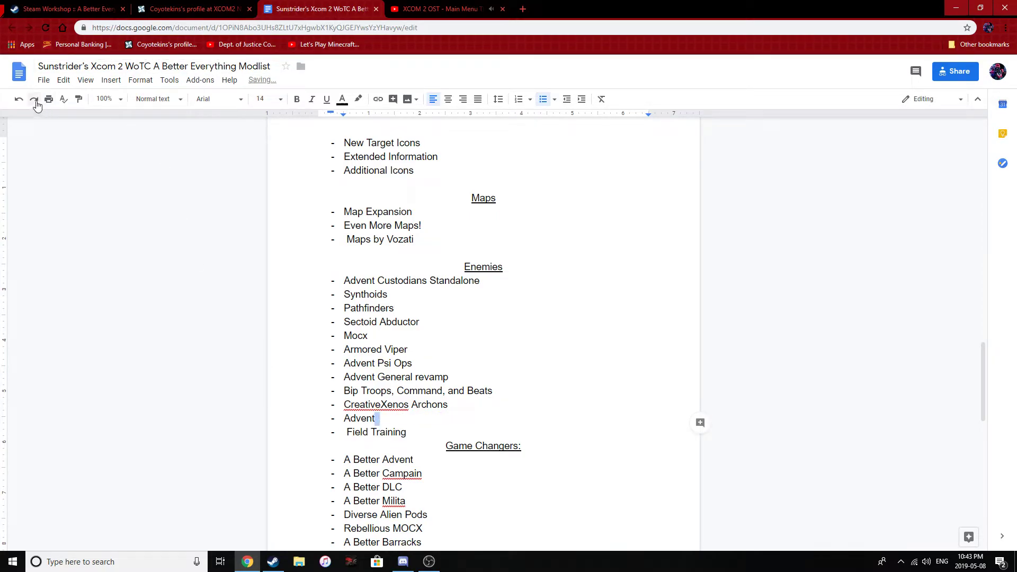
left_click(19, 100)
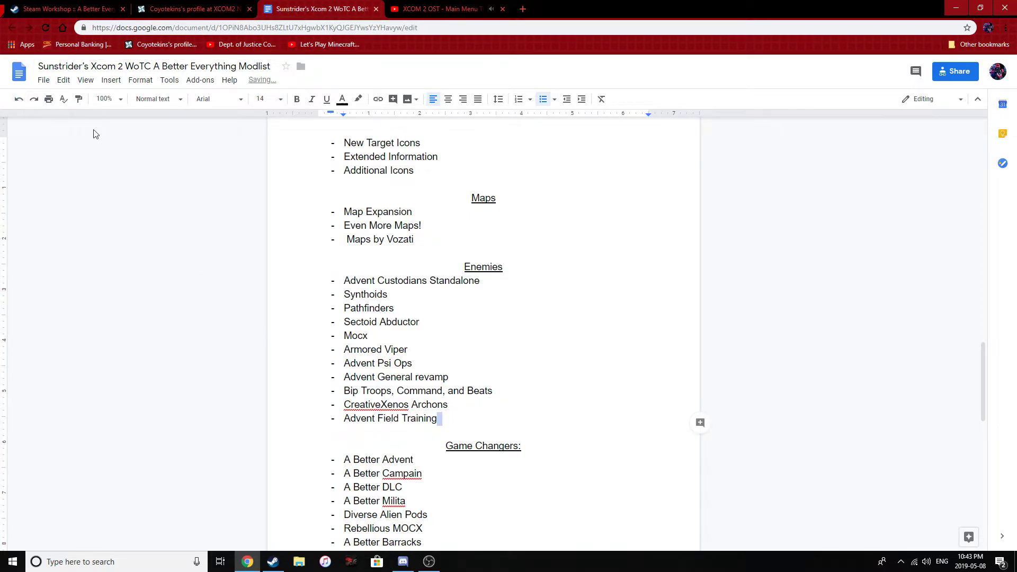
left_click(522, 424)
scroll(76, 296, "down", 3)
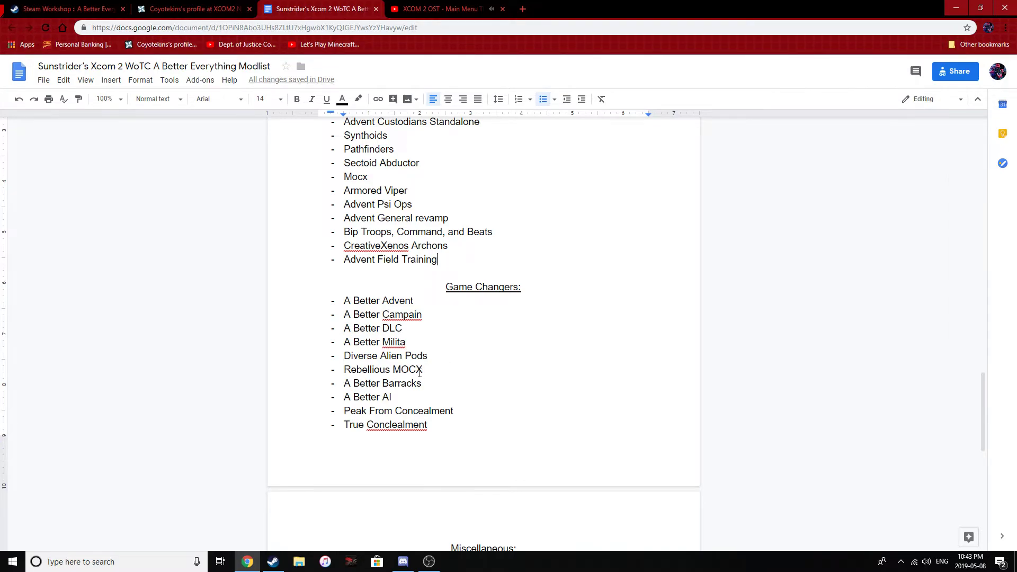
scroll(420, 372, "down", 3)
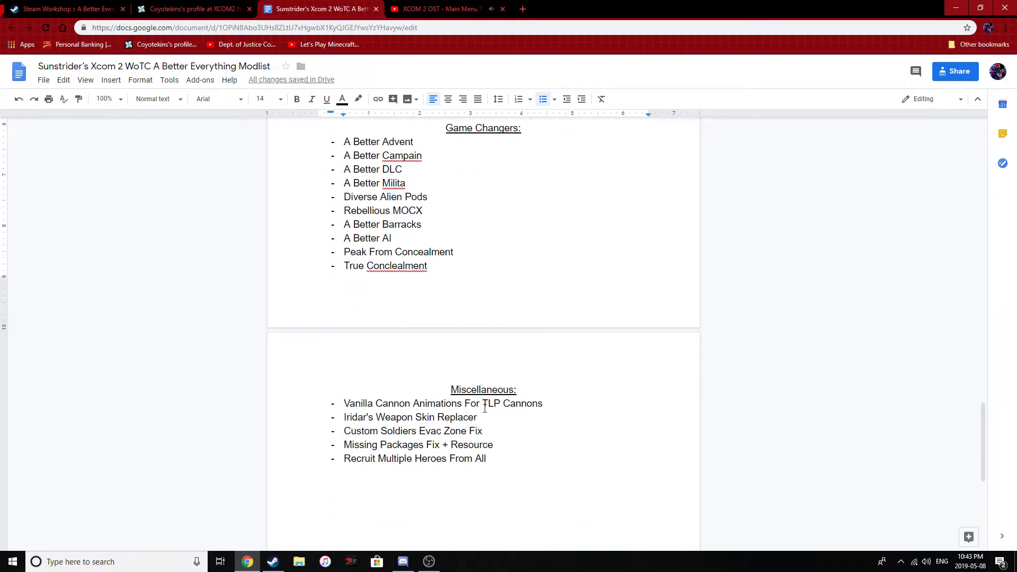
Step: Delete the Vanilla Cannon Animations For TLP Cannons and Iridar's Weapon Skin Replacer lines, then return to the top
left_click_drag(547, 402, 297, 407)
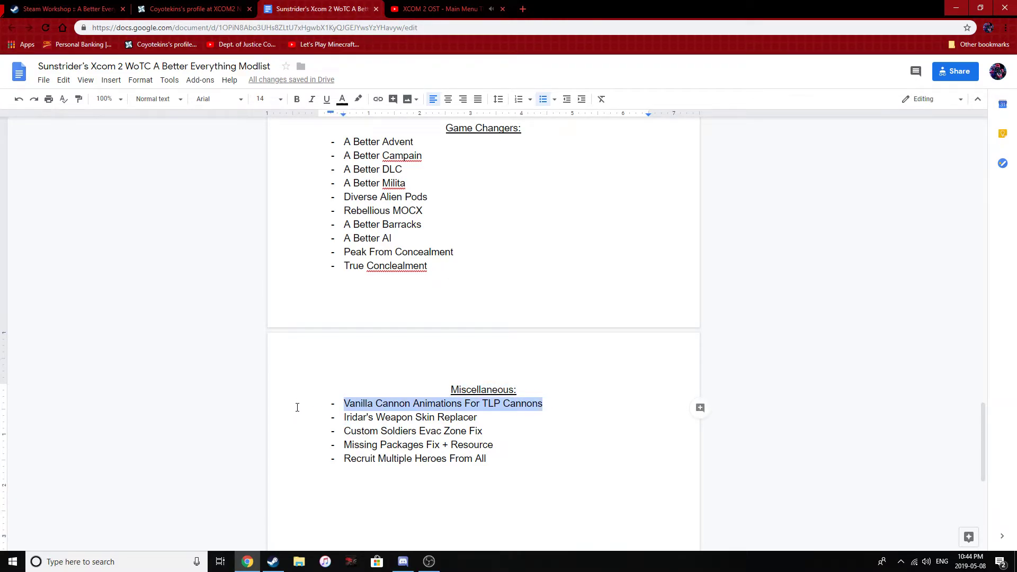
key("BackSpace")
key("BackSpace")
key("BackSpace")
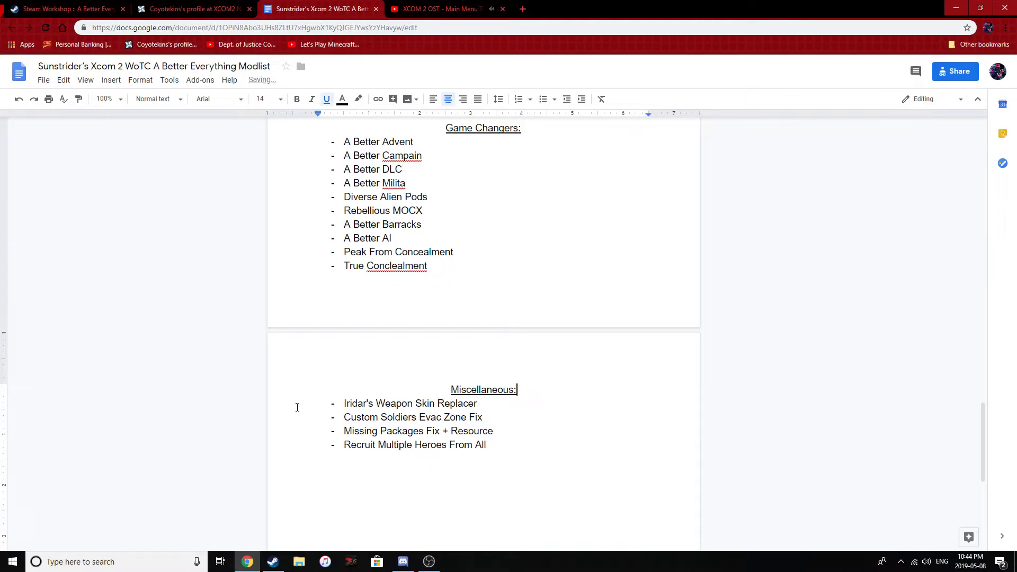
left_click_drag(478, 403, 317, 409)
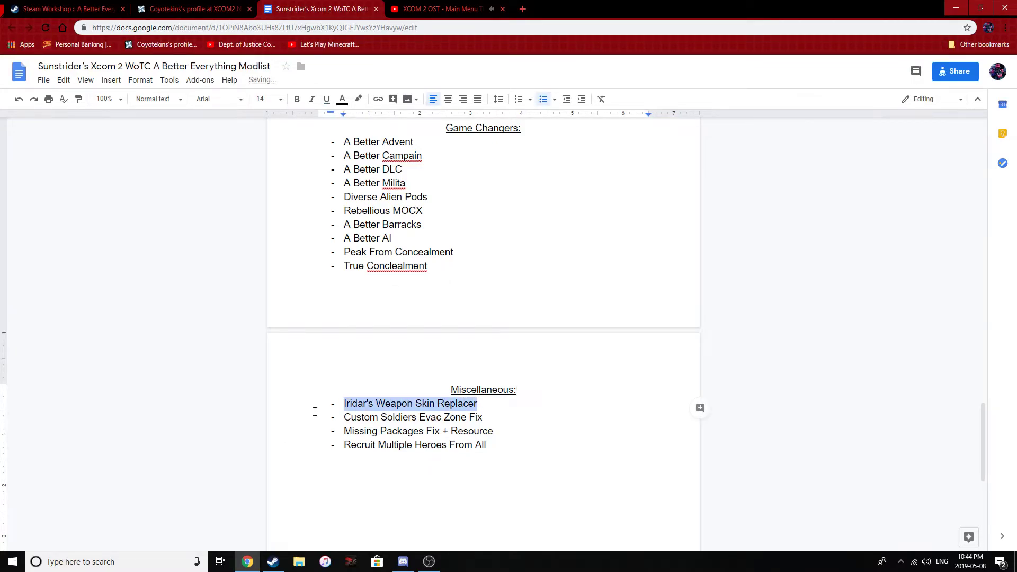
key("BackSpace")
key("BackSpace")
key("BackSpace")
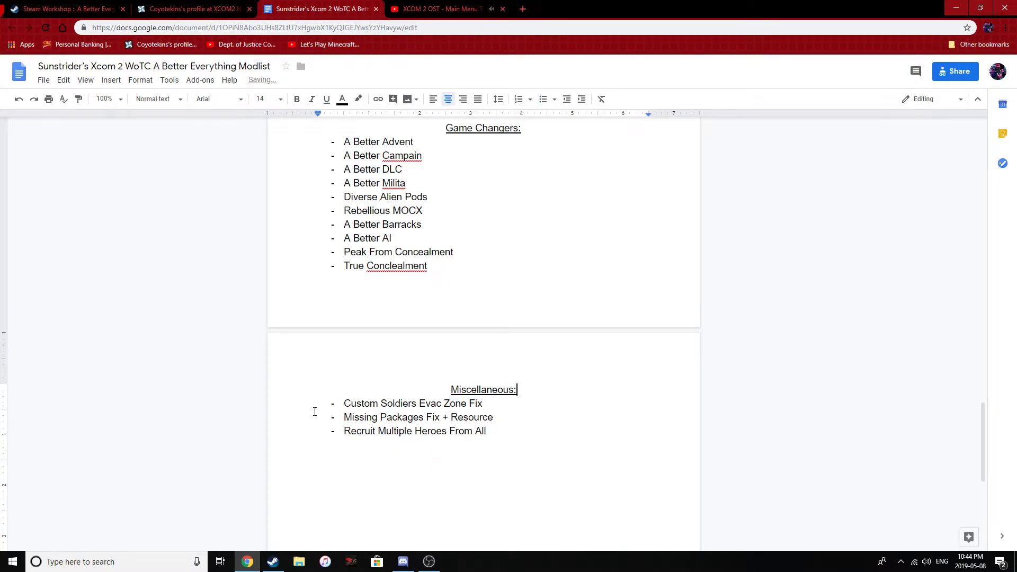
left_click(481, 417)
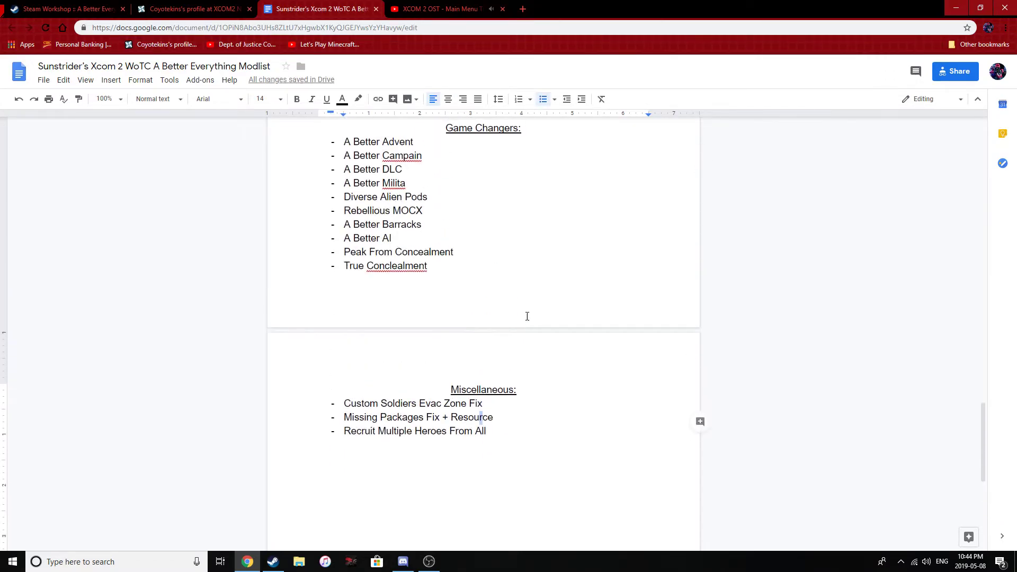
key("Up")
key("Up")
scroll(530, 344, "up", 20)
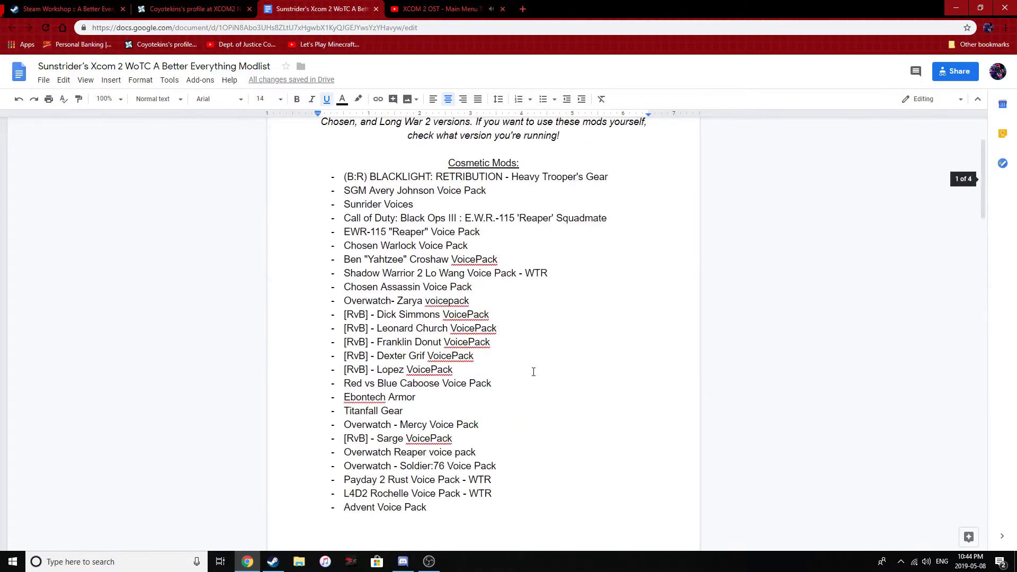
scroll(533, 371, "up", 2)
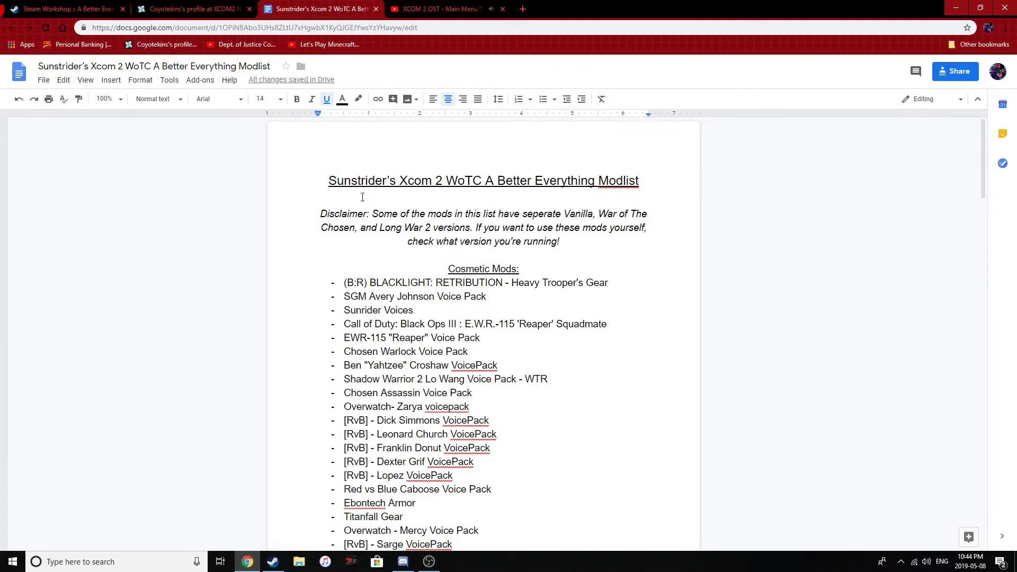
Step: Cycle through the Steam Workshop, Nexus Mods profile, modlist document and XCOM 2 OST video tabs
left_click(55, 5)
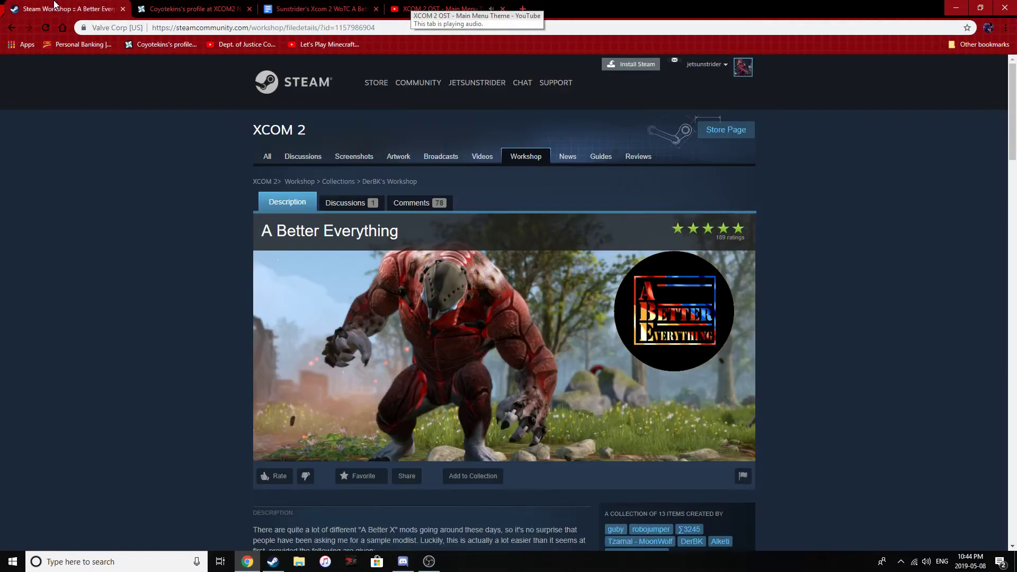
left_click(190, 8)
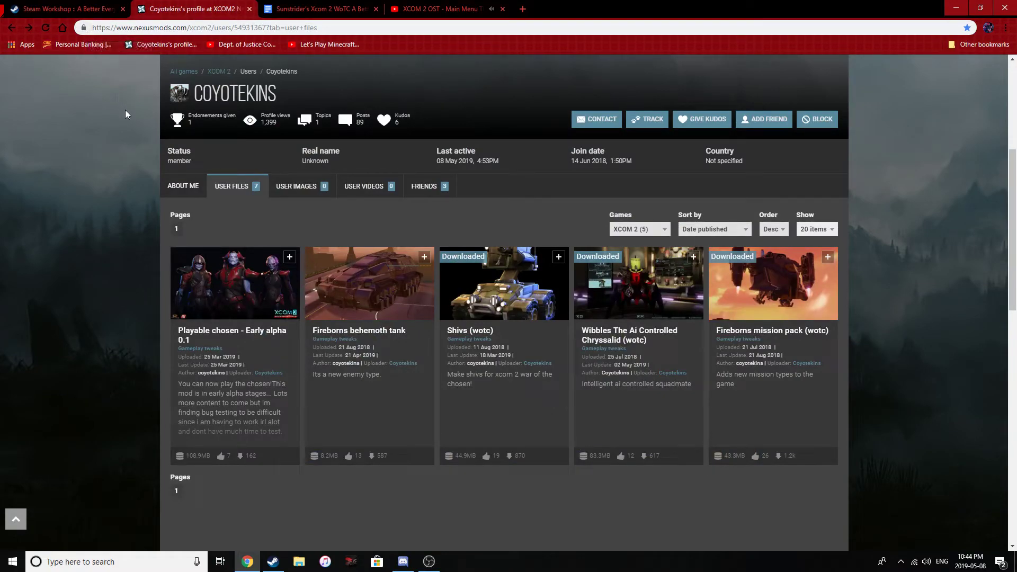
left_click(306, 7)
left_click(191, 8)
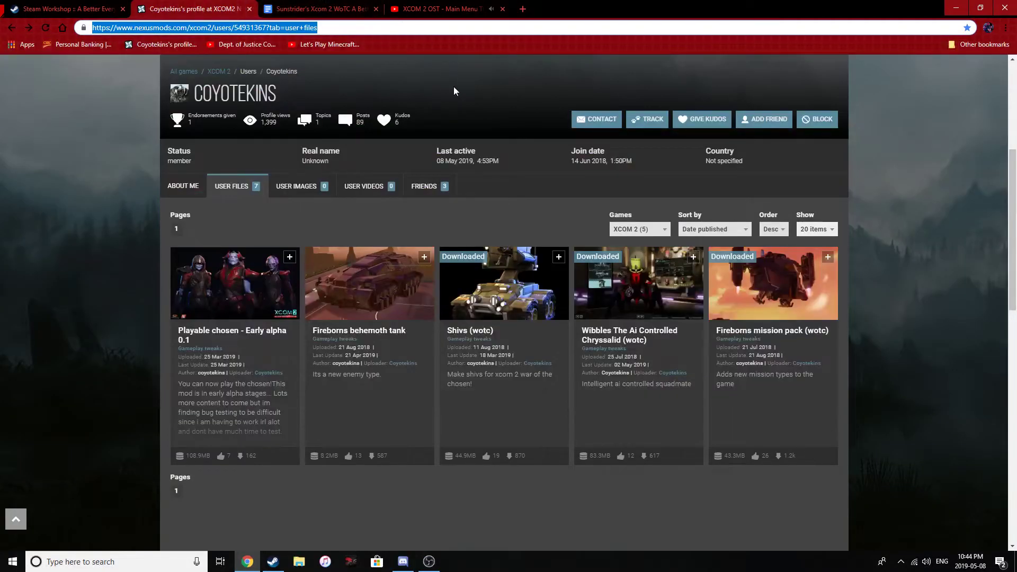
left_click(349, 8)
left_click(469, 10)
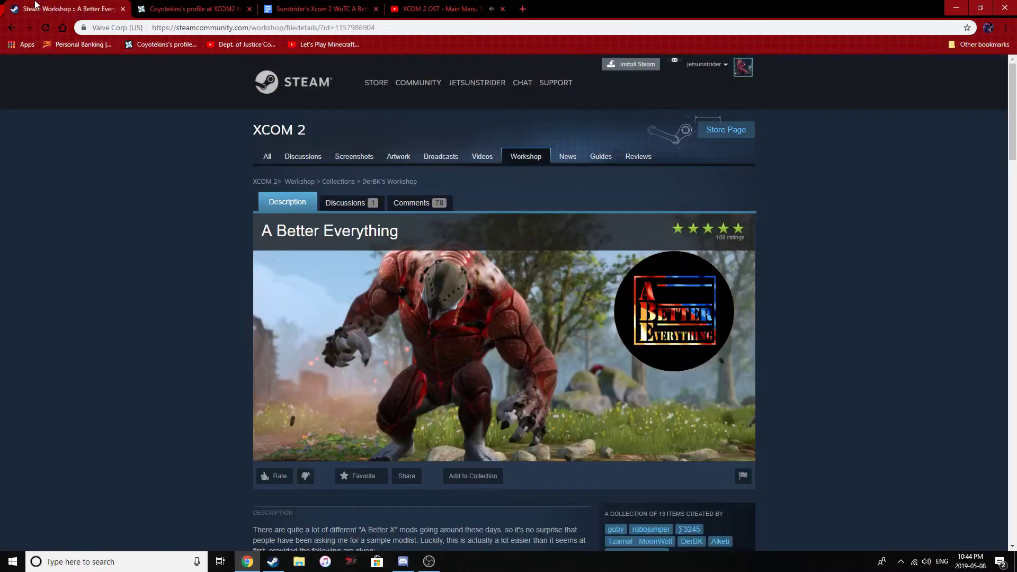
left_click(48, 8)
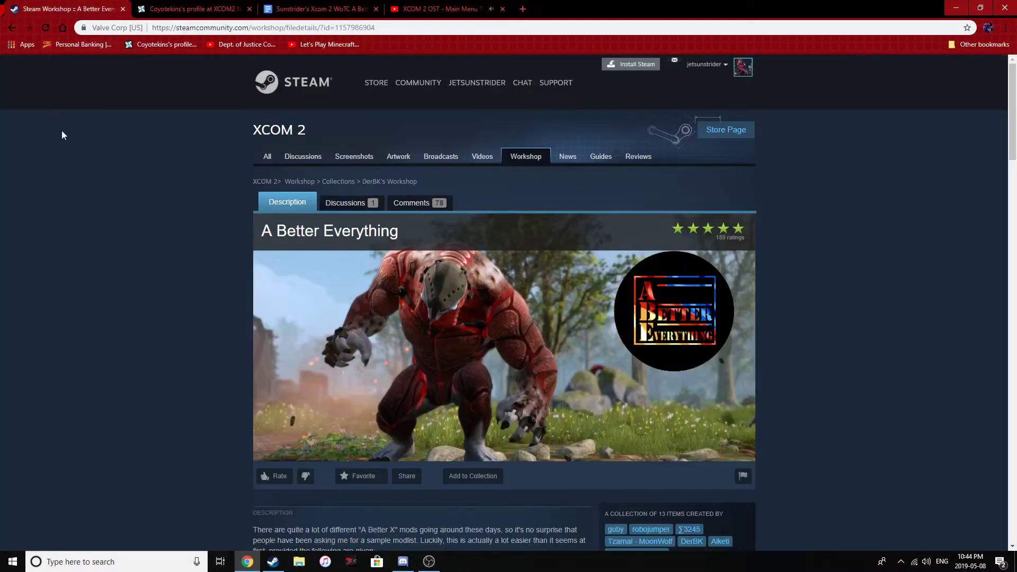